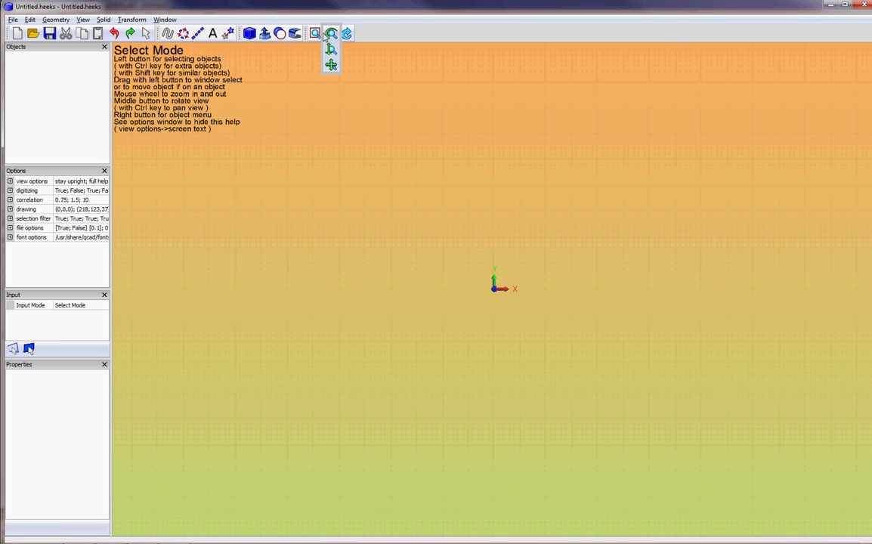
- Insert a text object reading 'text' at the origin of the empty drawing
mouse_move(317, 34)
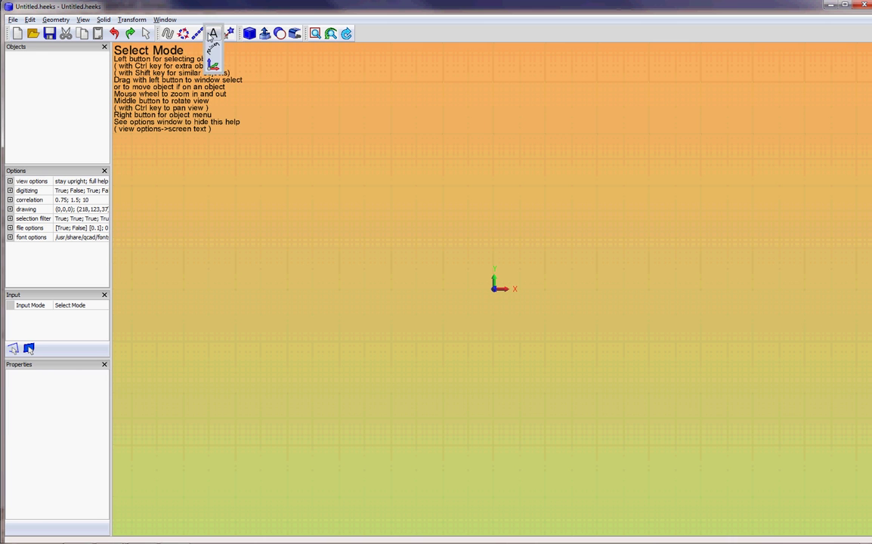
click(211, 34)
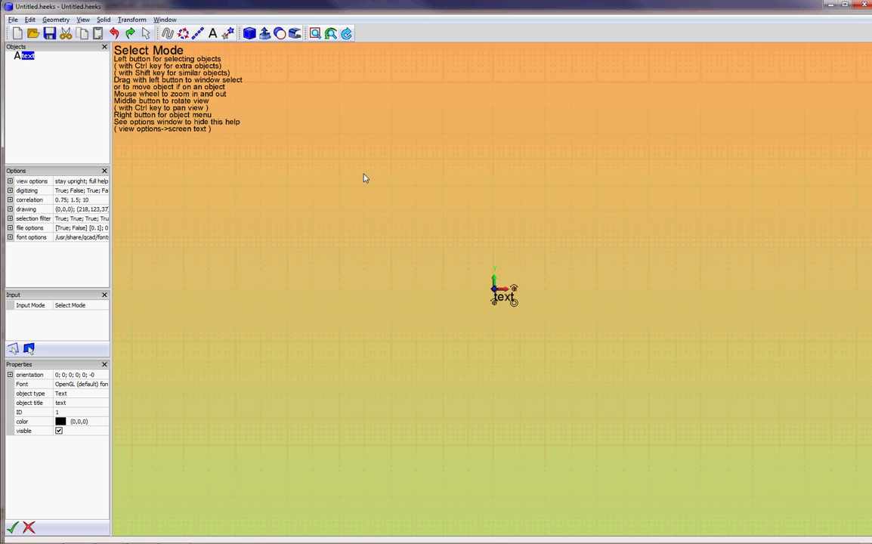
click(265, 33)
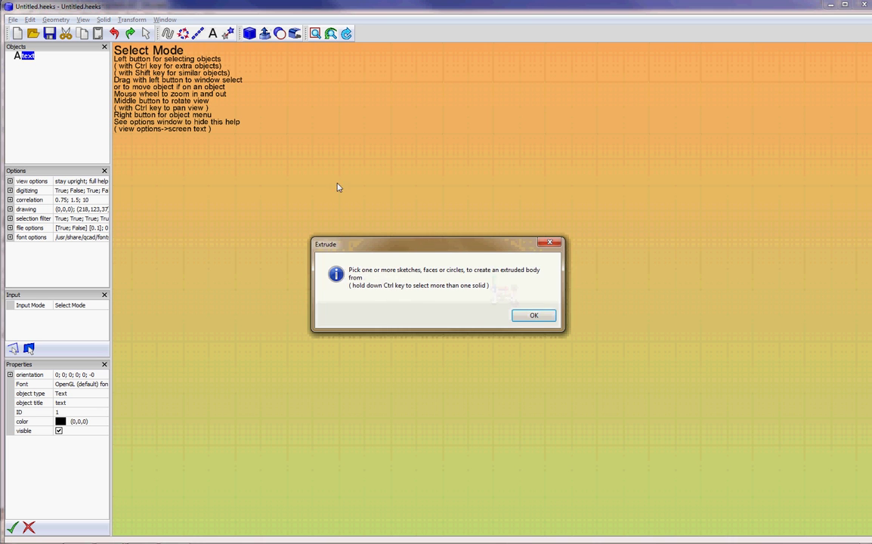
click(549, 318)
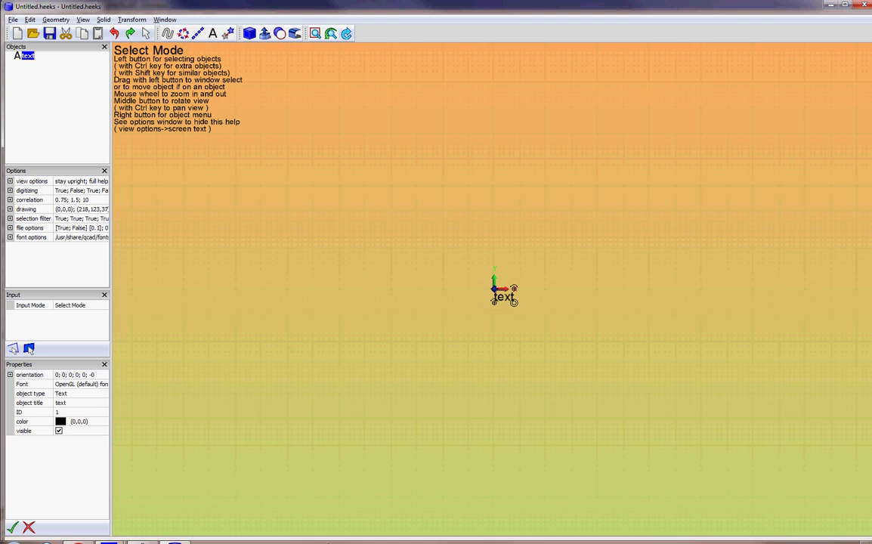
- Bring the Inkscape window with hello.dxf and its empty page to the front
mouse_move(144, 537)
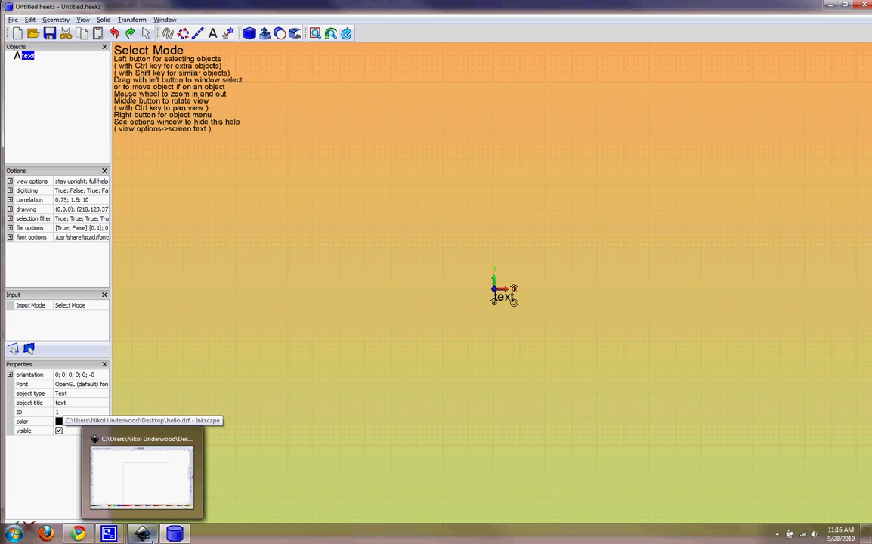
click(144, 535)
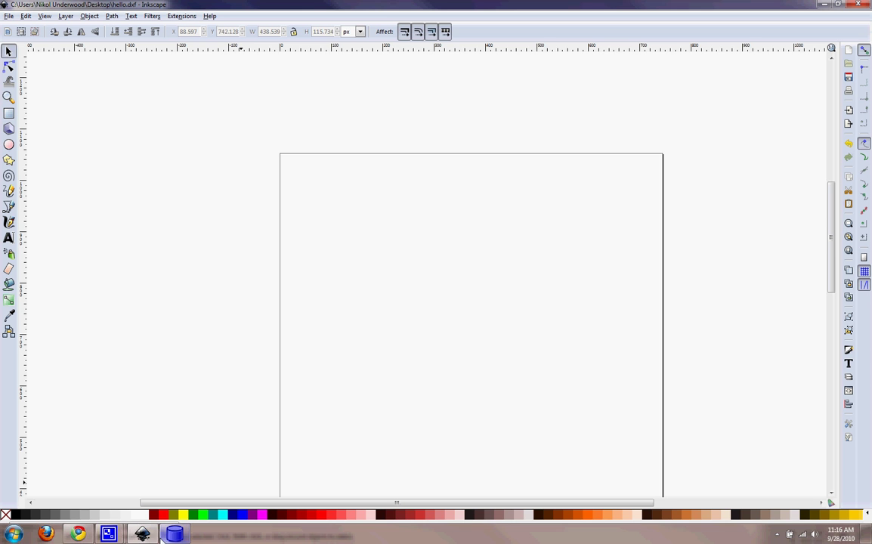
- Scroll the browser's 'Big Blue Saw's DXF Export For Inkscape' post to its install and usage steps
click(81, 535)
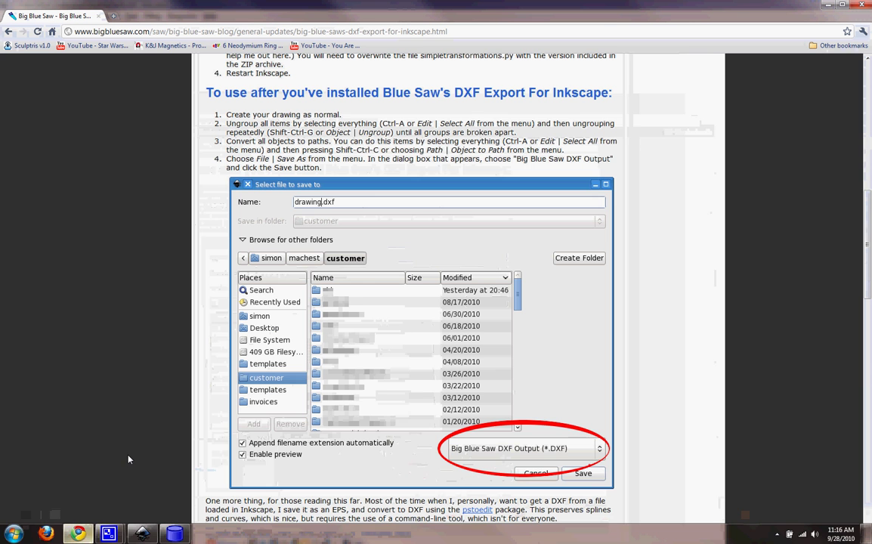
scroll(113, 296, up, 10)
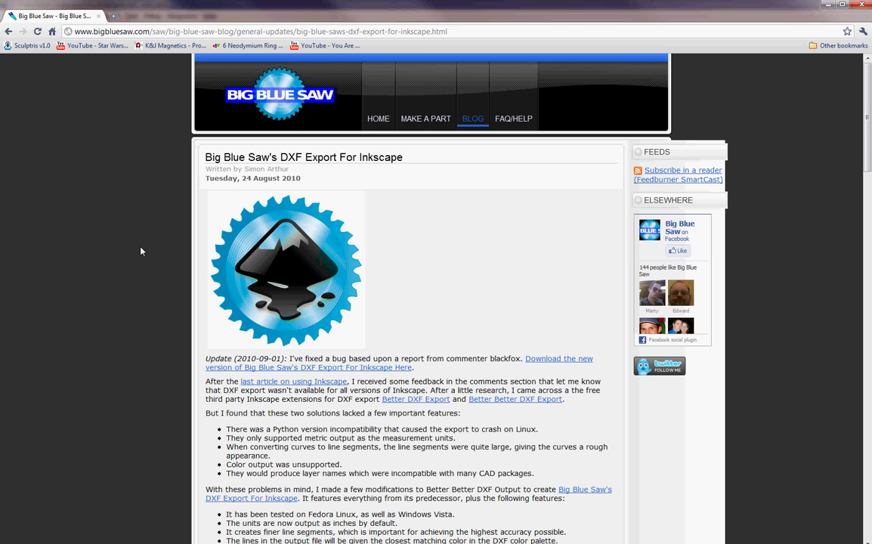
scroll(248, 175, down, 3)
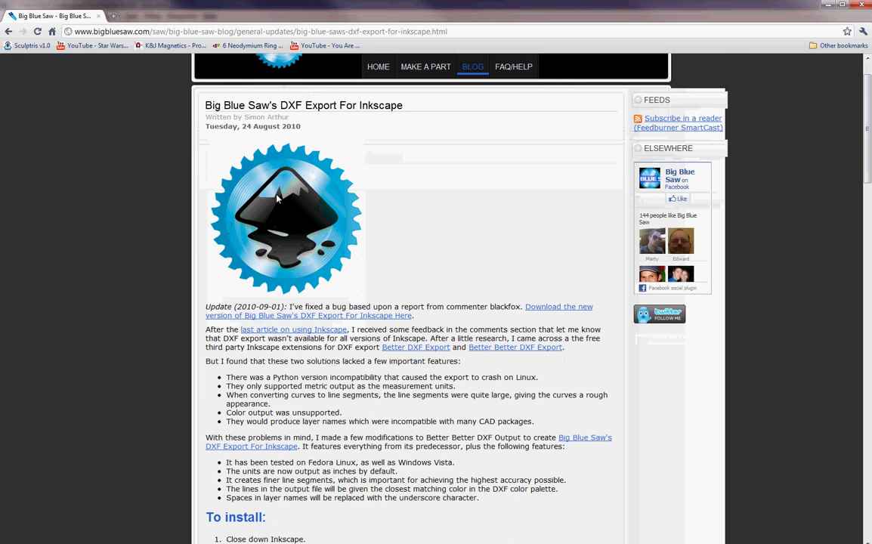
scroll(380, 375, down, 6)
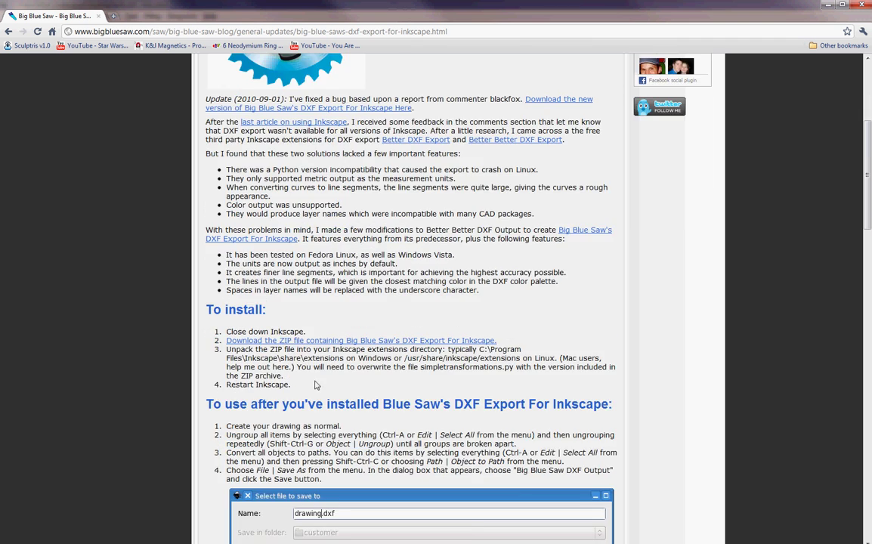
scroll(562, 371, down, 5)
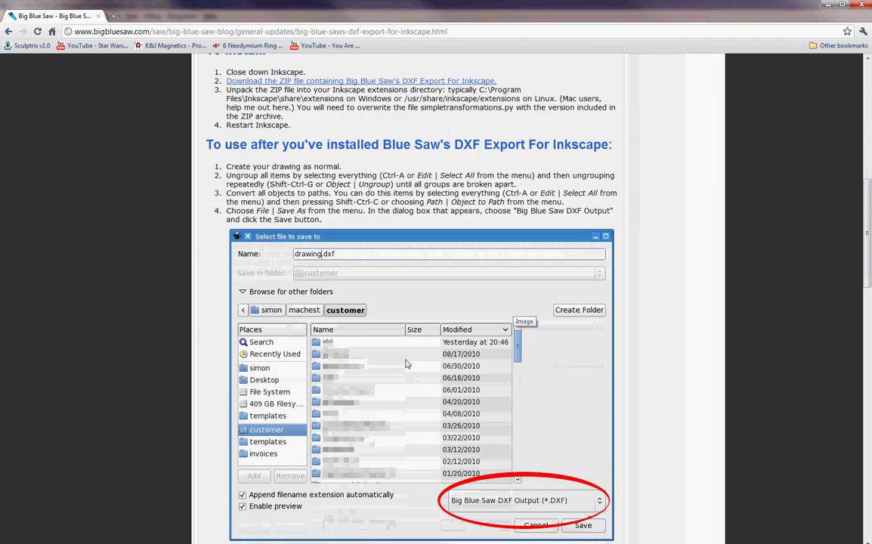
scroll(368, 447, down, 2)
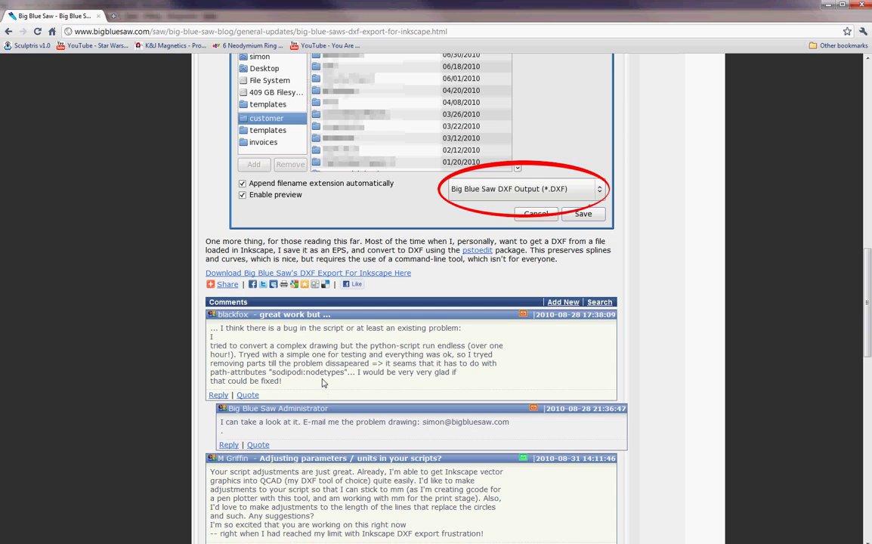
scroll(266, 277, up, 8)
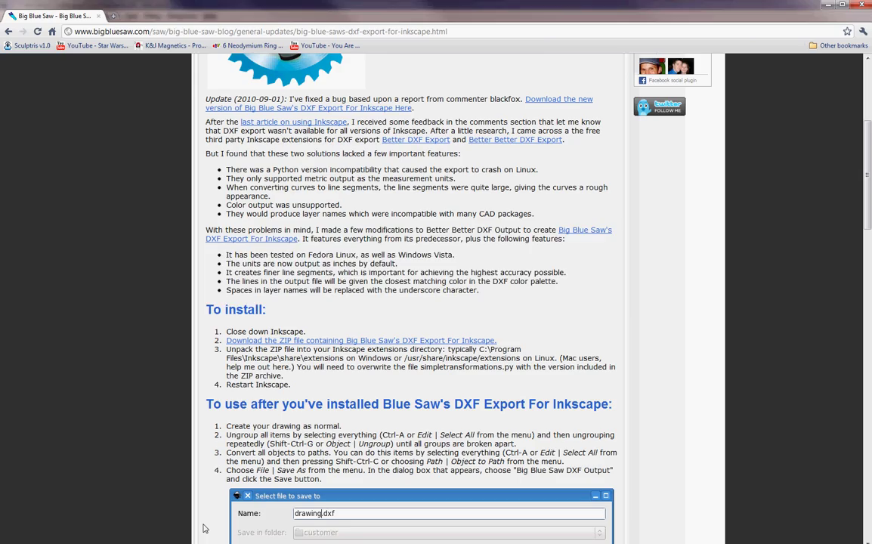
- Back in Inkscape, type 'Hello' with the Text tool near the top of the page
key(alt+Tab)
key(alt+Tab)
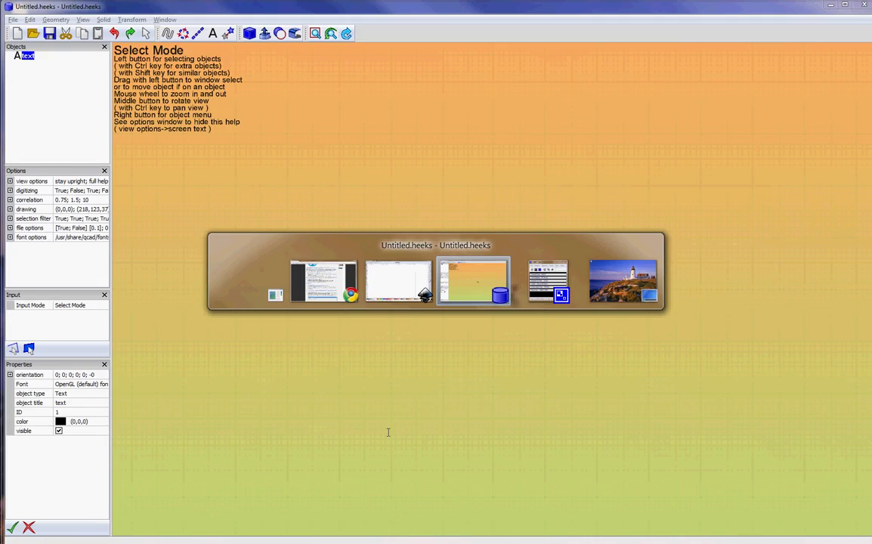
key(alt+Tab)
key(alt+Tab)
key(alt+Tab)
key(alt+Tab)
key(alt+Tab)
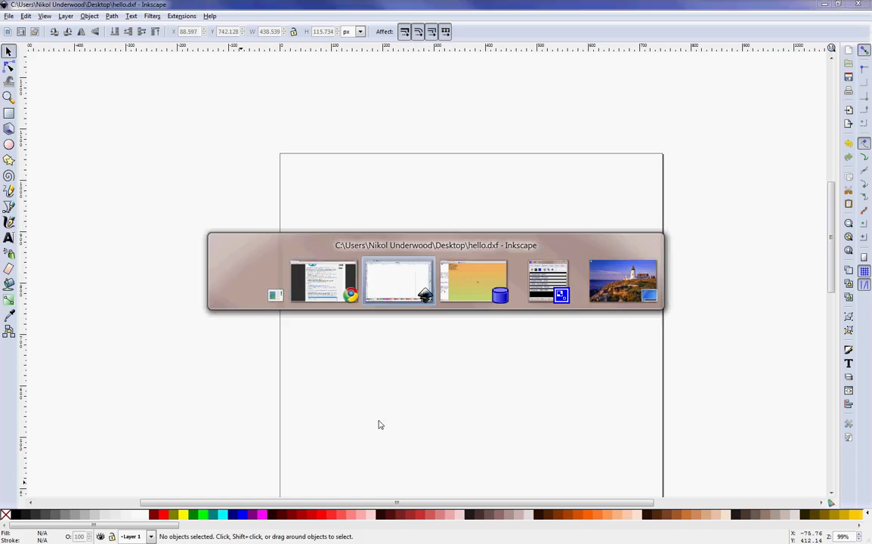
click(8, 237)
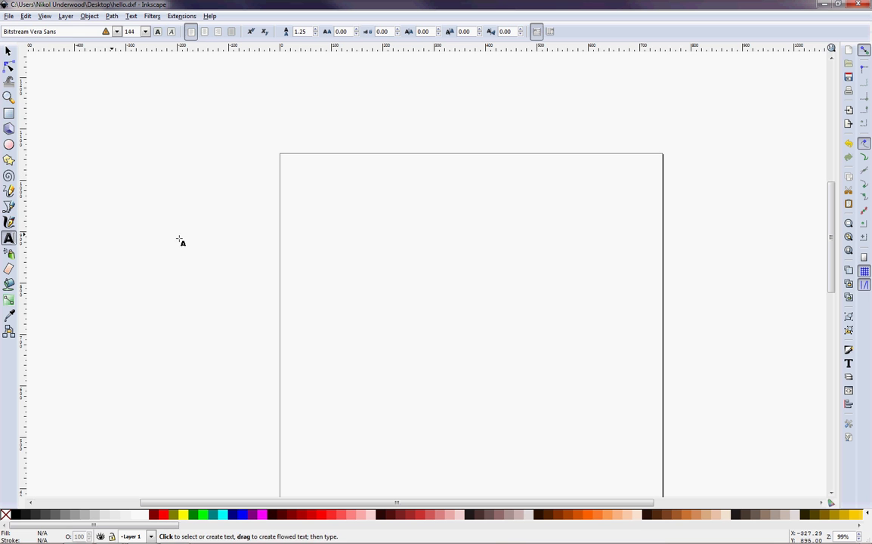
click(344, 240)
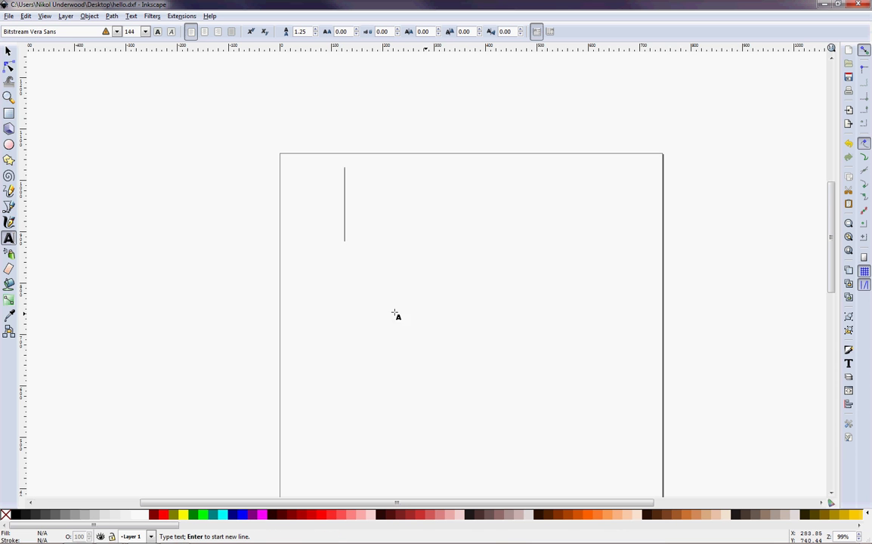
text(Hello)
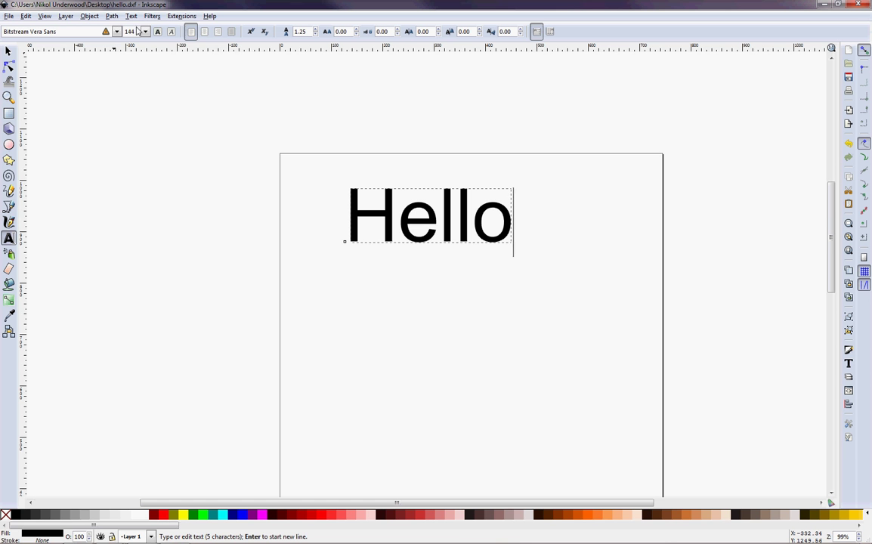
- Open Text and Font and browse font families such as Rod, Sakkal Majalla, Sans and Segoe Print
click(128, 16)
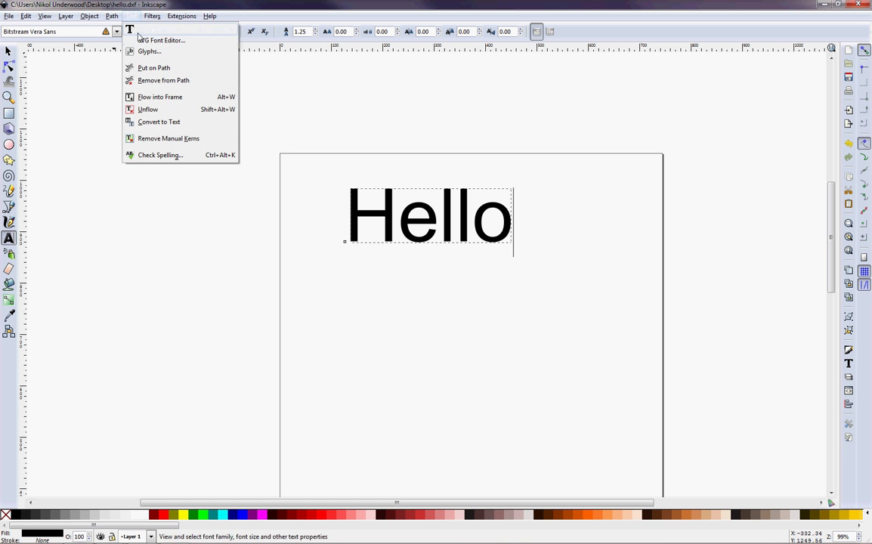
click(151, 29)
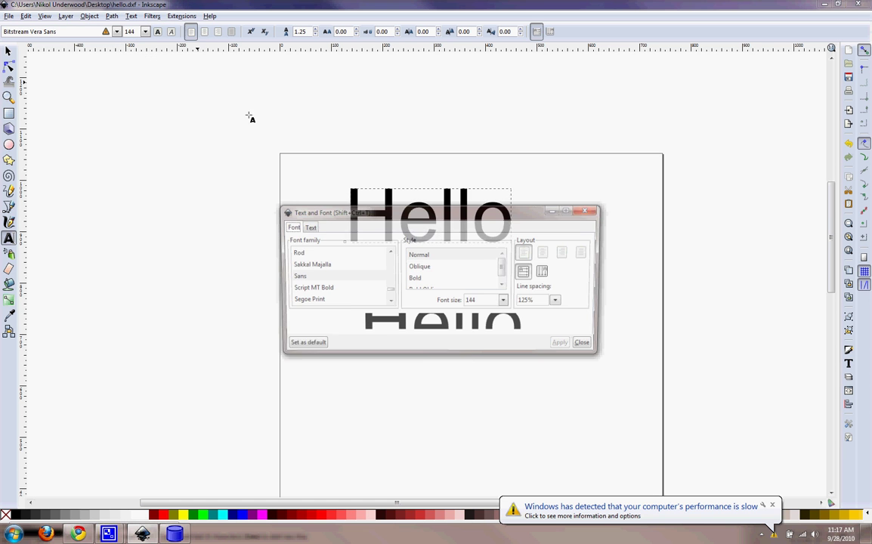
click(308, 253)
click(304, 265)
click(295, 276)
scroll(304, 281, down, 1)
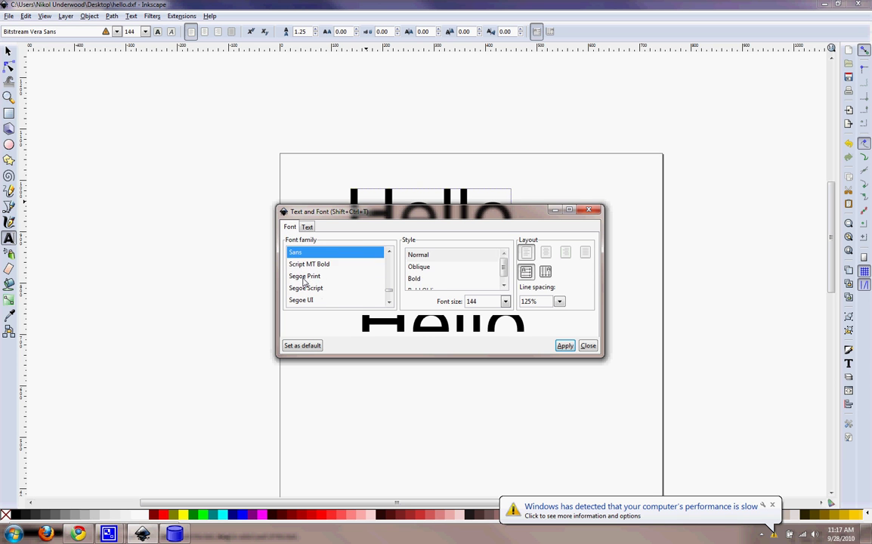
click(305, 277)
scroll(305, 279, down, 2)
scroll(310, 280, up, 3)
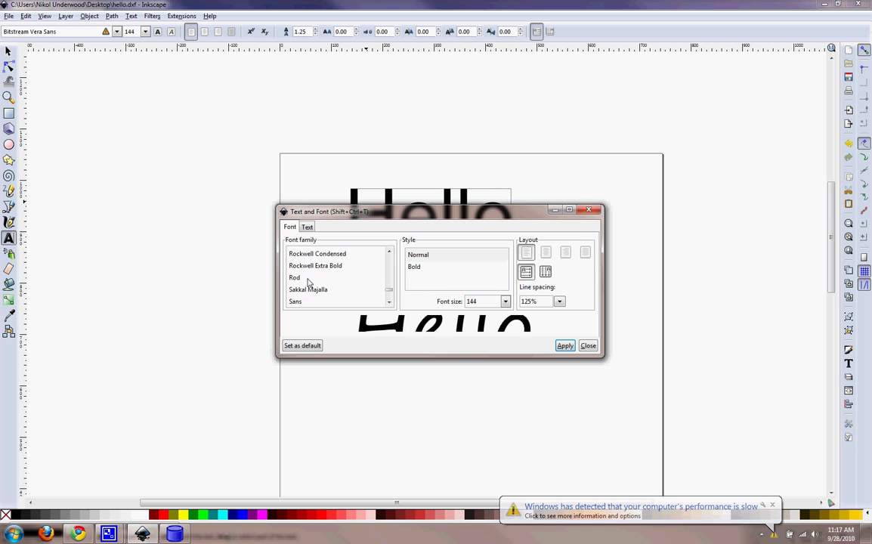
scroll(321, 290, down, 1)
- Apply Rockwell Extra Bold to the Hello text and close the font dialog
click(326, 291)
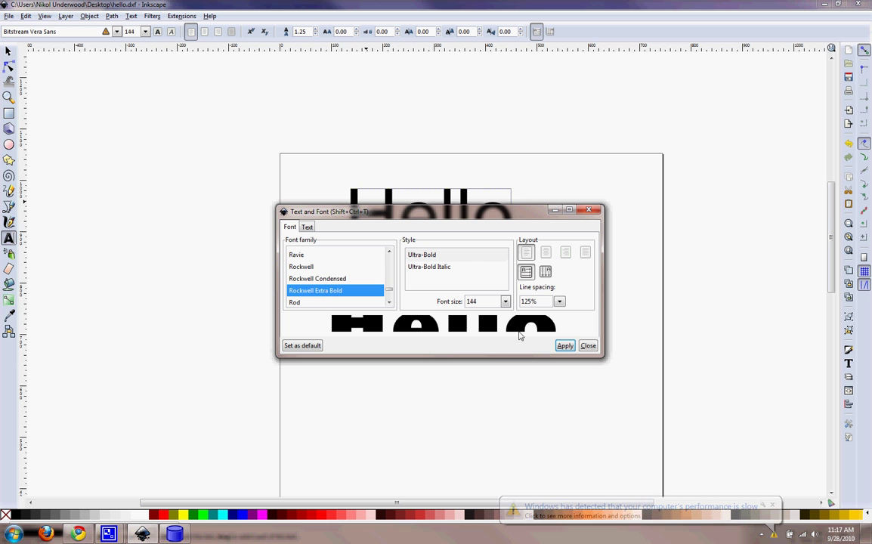
click(563, 345)
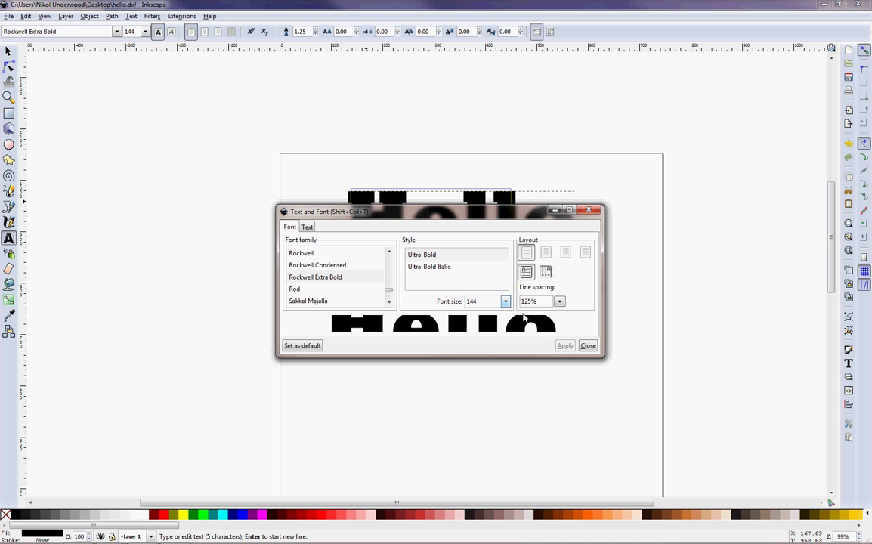
click(586, 344)
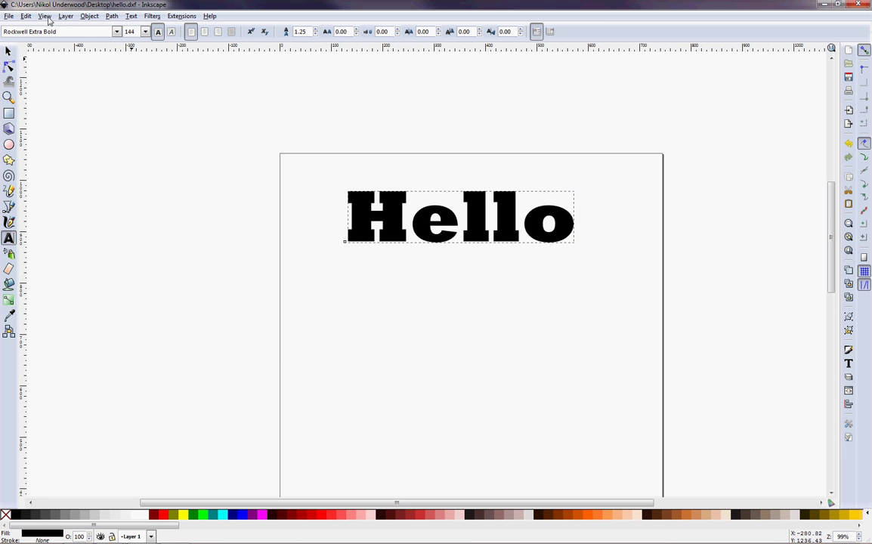
- Select the Hello text with the selector tool and try ungrouping it
click(298, 306)
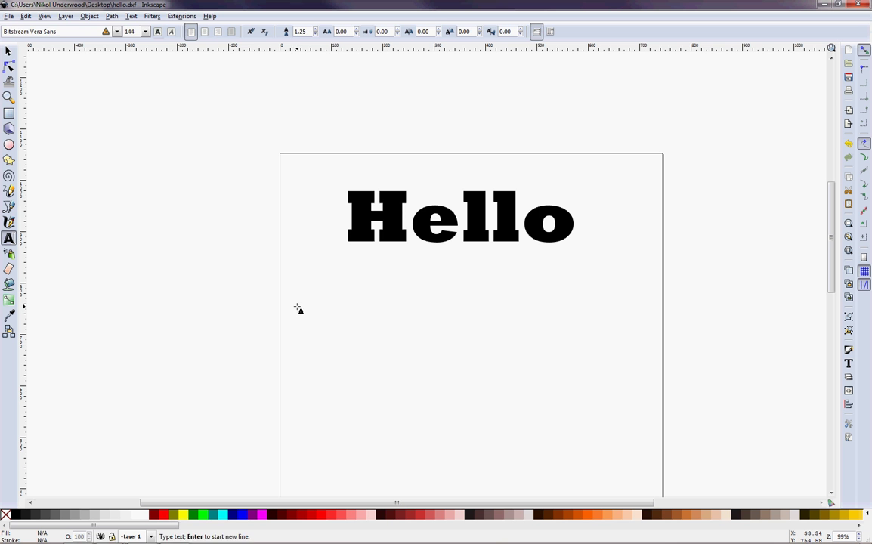
click(9, 51)
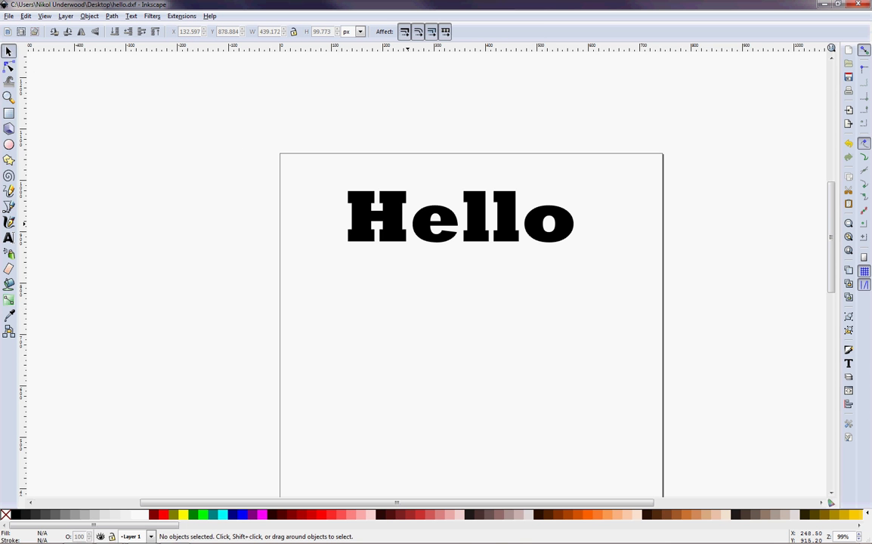
click(357, 200)
click(26, 16)
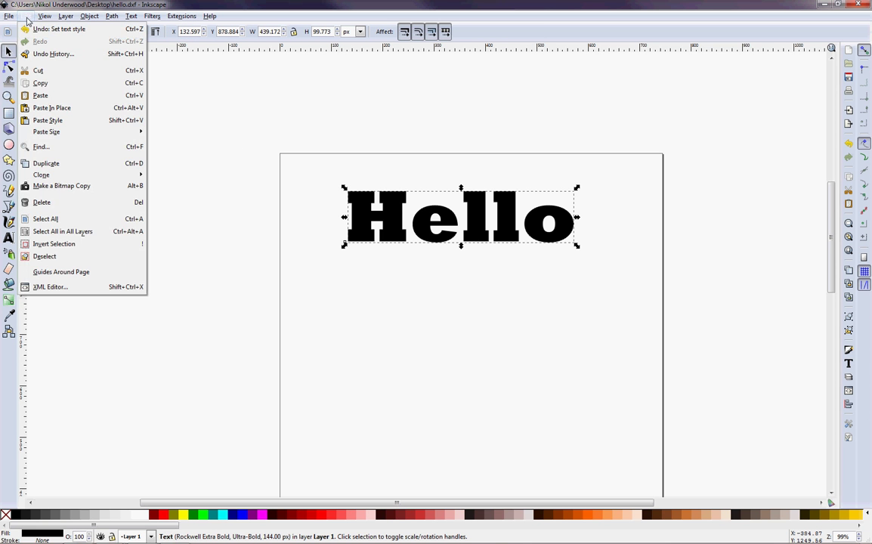
mouse_move(89, 16)
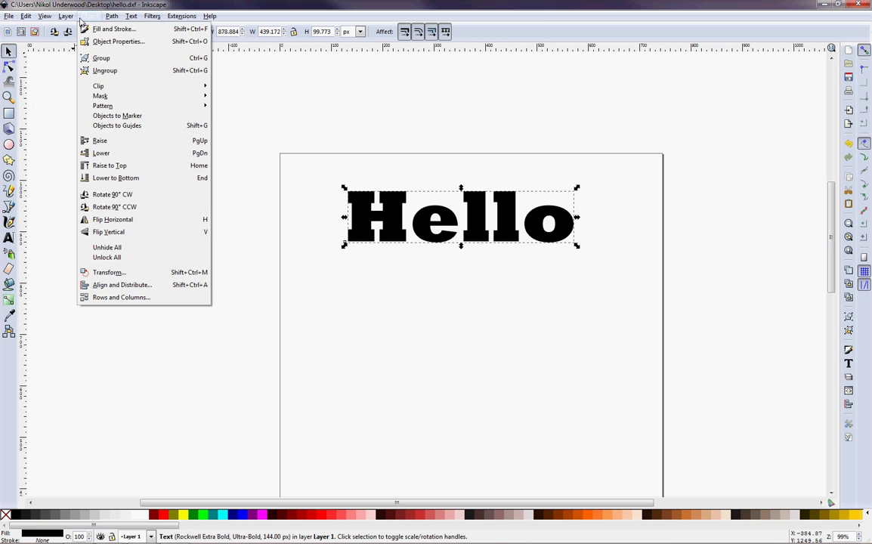
click(98, 72)
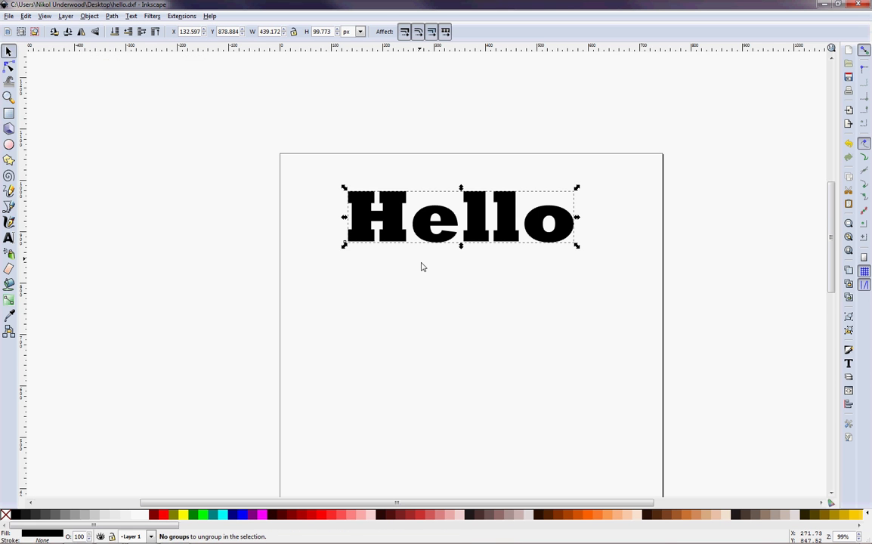
click(413, 239)
click(413, 238)
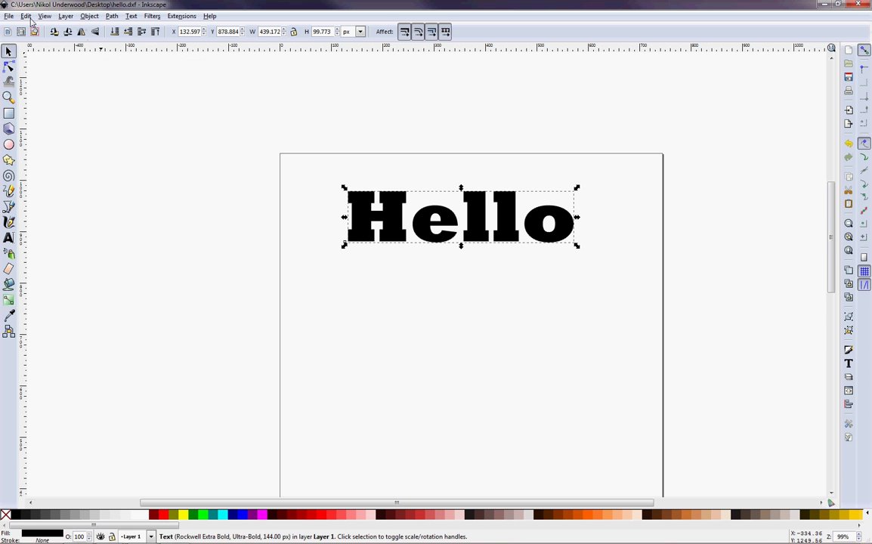
- Select all, ungroup again, and convert the Hello text with Path > Object to Path
click(28, 16)
click(57, 219)
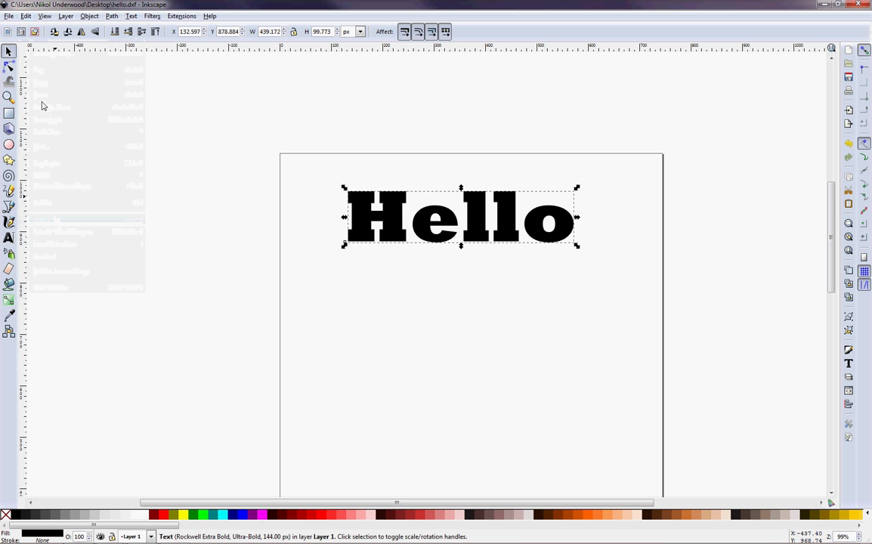
click(90, 16)
click(94, 71)
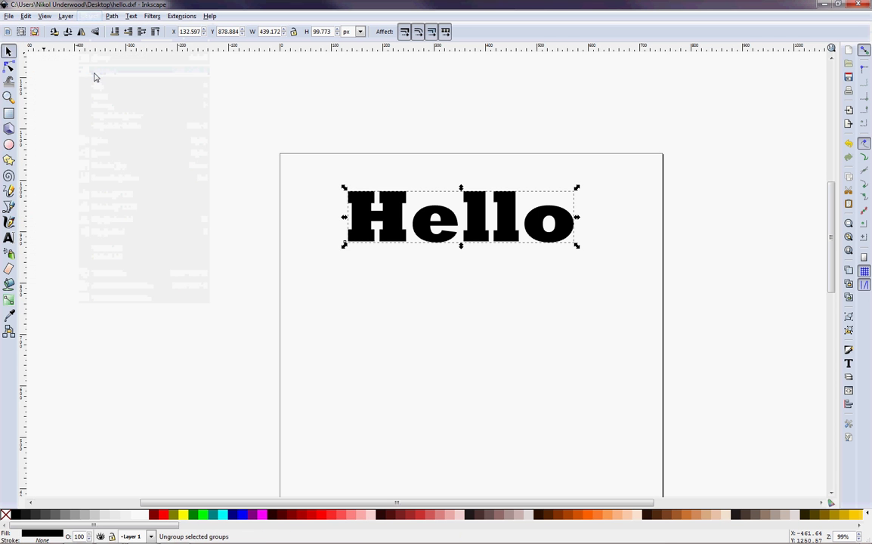
click(134, 18)
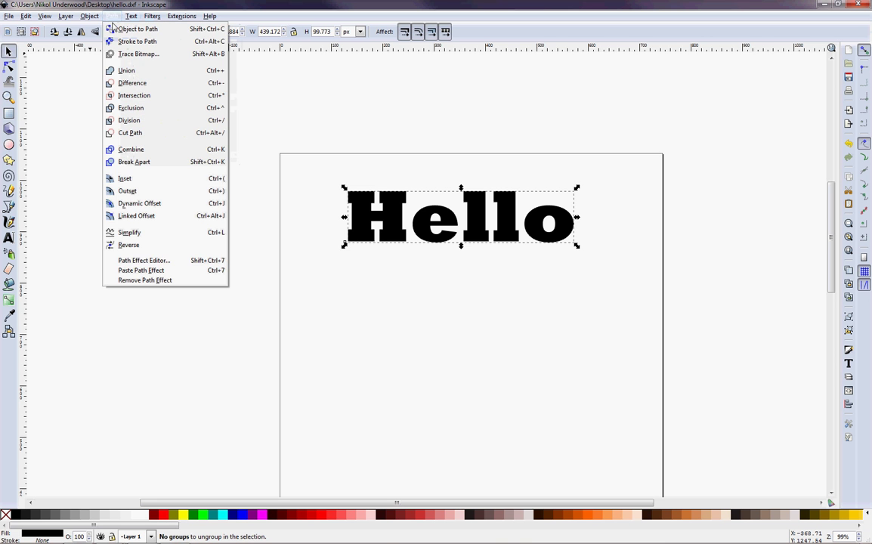
click(114, 29)
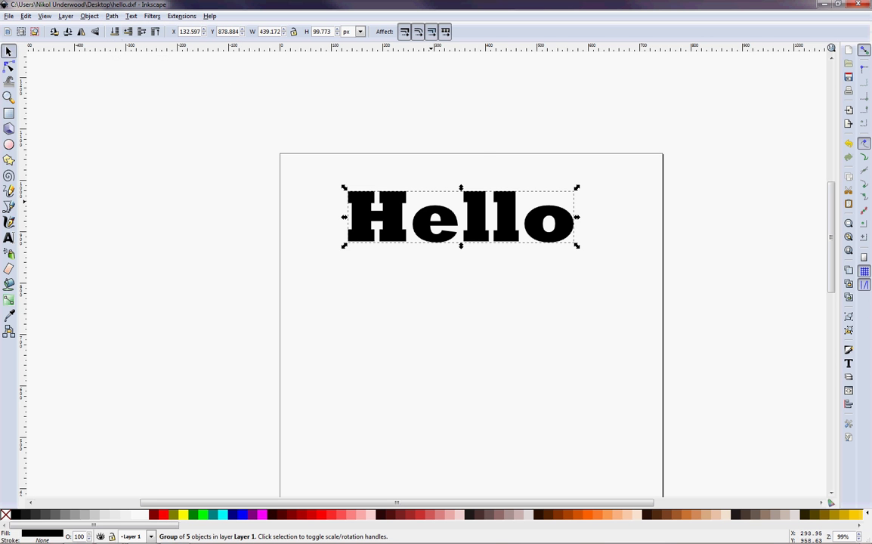
- Save the drawing to the Desktop as 'hello' in Big Blue Saw DXF Output (*.DXF) format
click(9, 16)
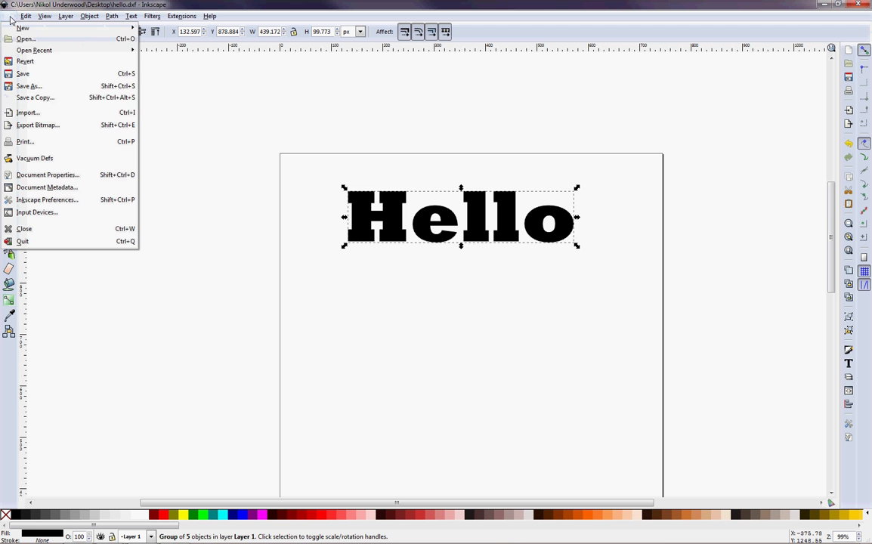
click(26, 87)
click(226, 213)
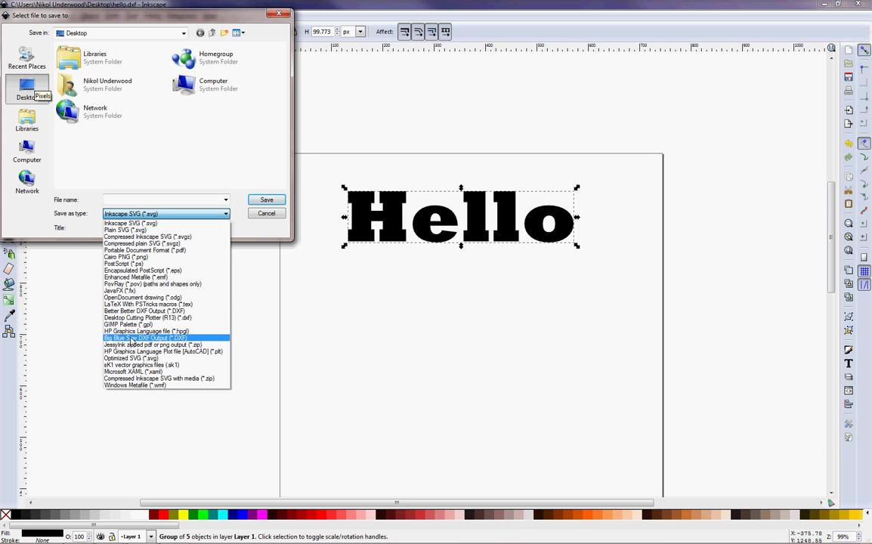
click(132, 338)
click(114, 198)
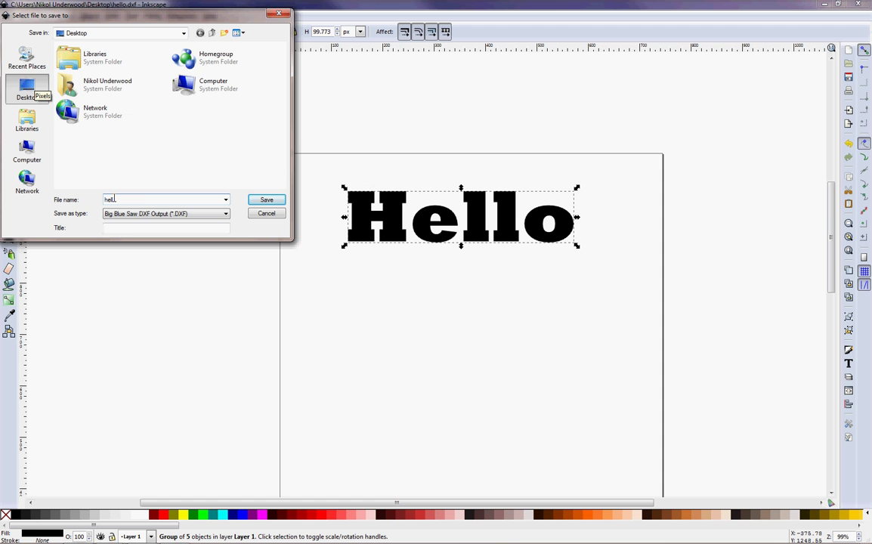
text(hello)
click(266, 199)
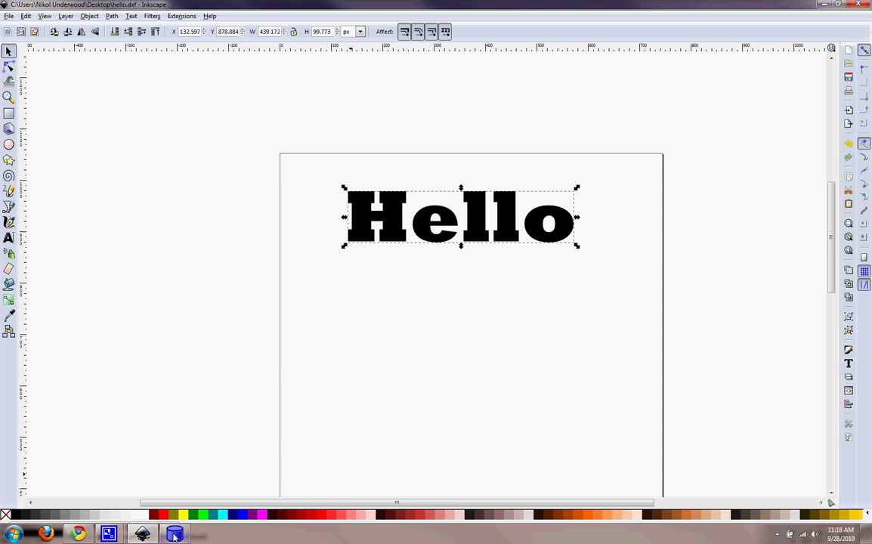
- In HeeksCAD, import the hello DXF file from the Desktop, adding the Hello outlines
click(175, 532)
click(13, 20)
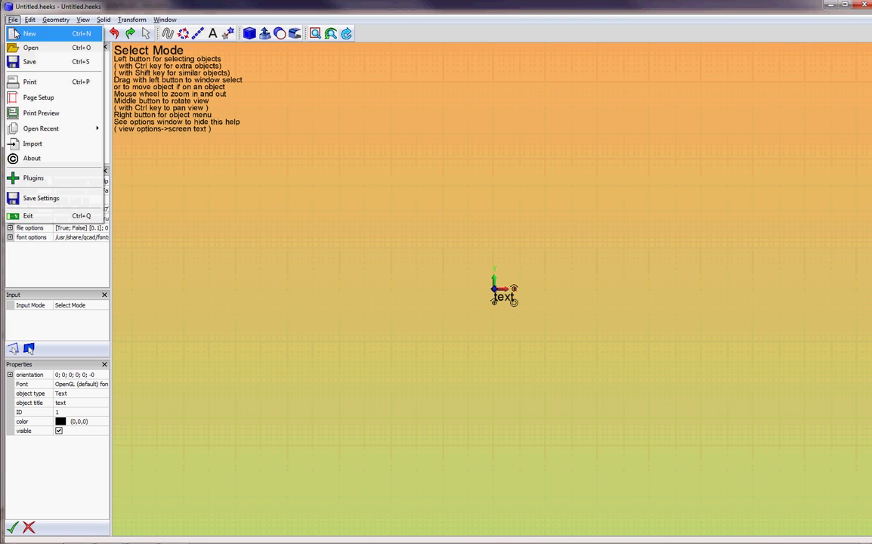
click(33, 144)
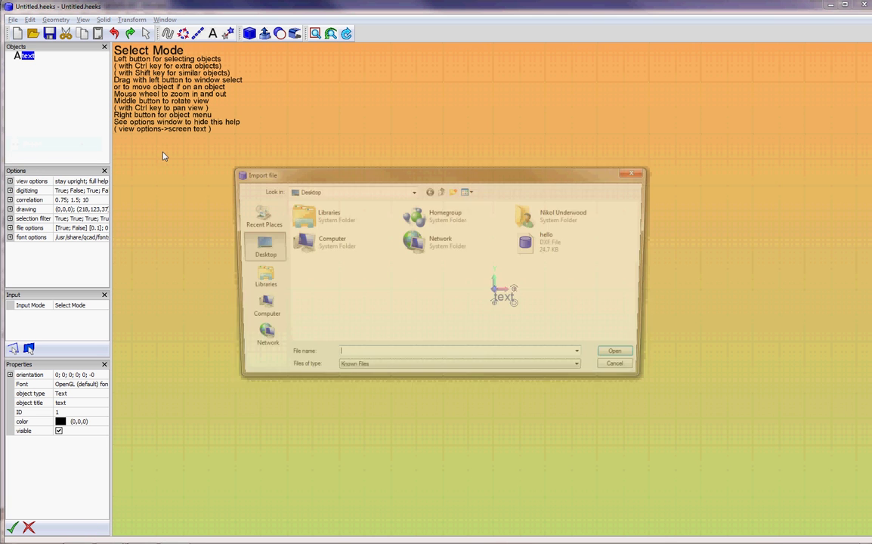
click(551, 242)
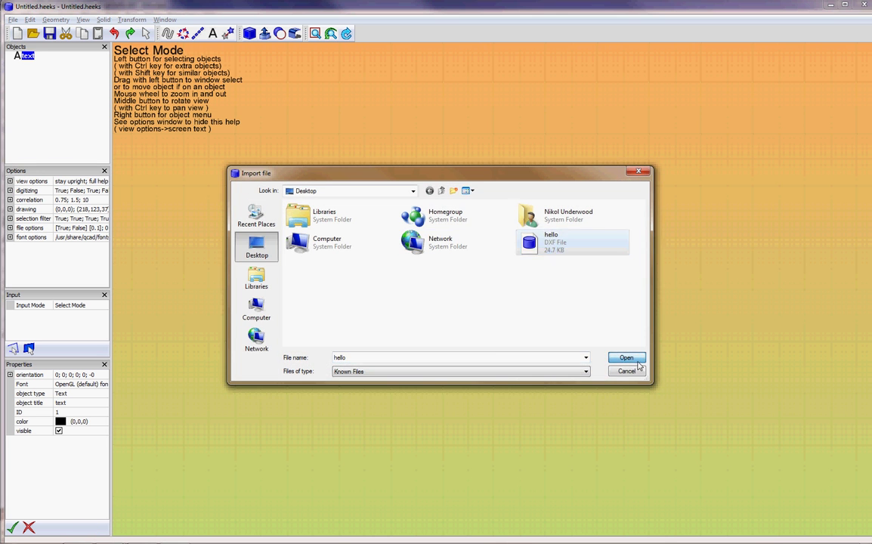
click(626, 358)
scroll(516, 219, up, 10)
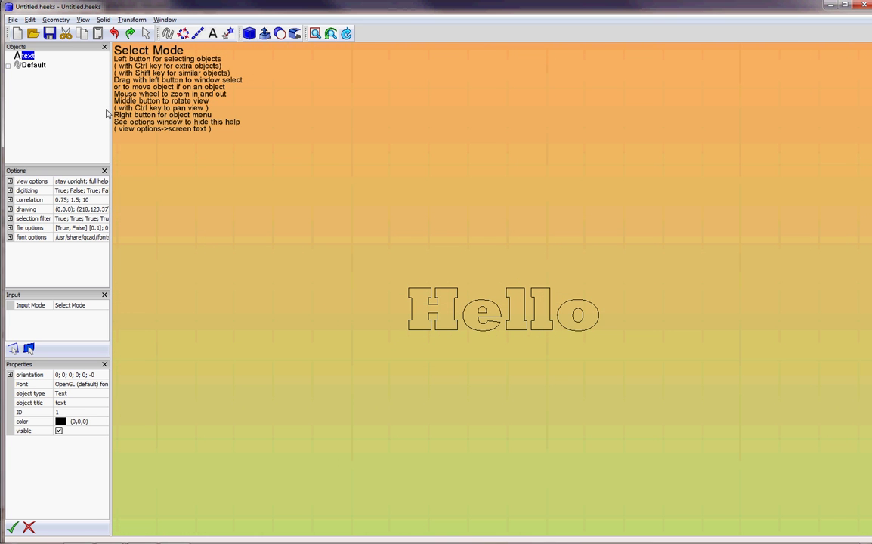
- Extrude the Default sketch at the default height into seven Extruded Solids and orbit to view them
click(42, 66)
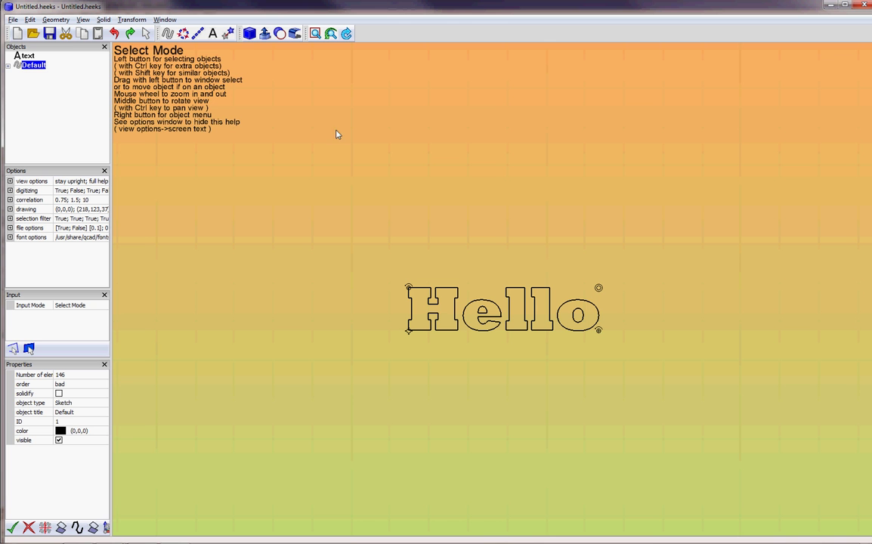
click(266, 34)
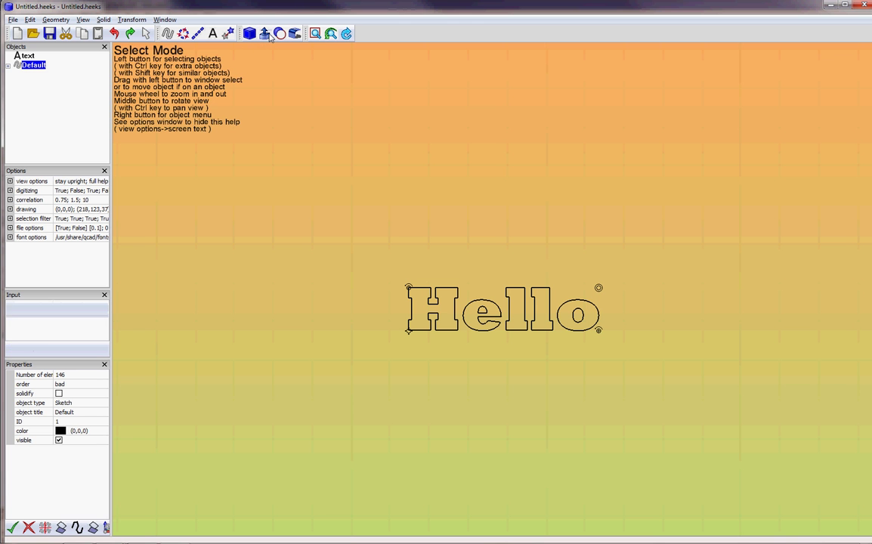
click(35, 350)
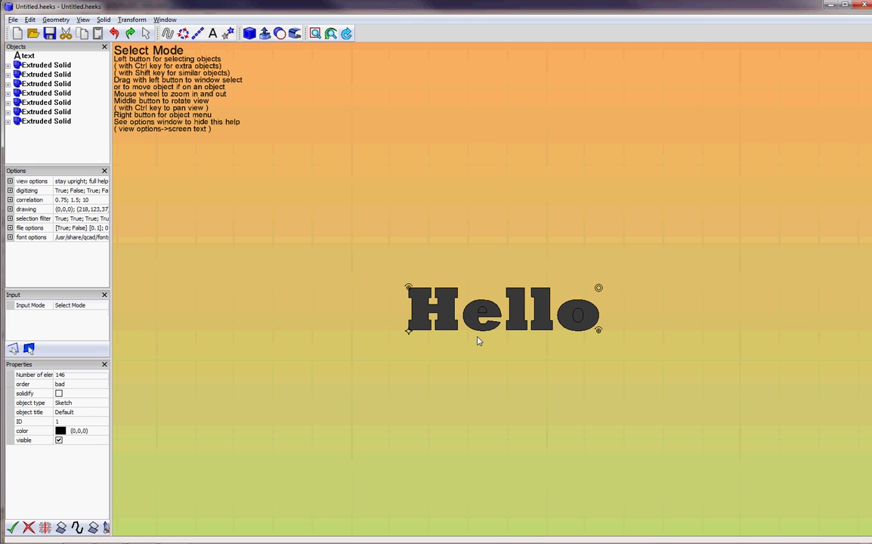
mouse_move(479, 342)
middle_down()
mouse_move(563, 275)
mouse_move(484, 344)
middle_up()
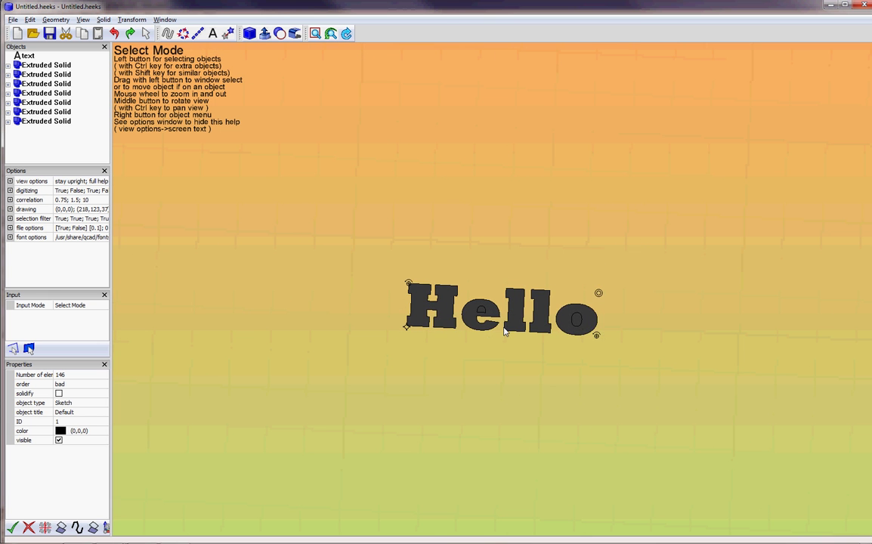
scroll(485, 344, up, 4)
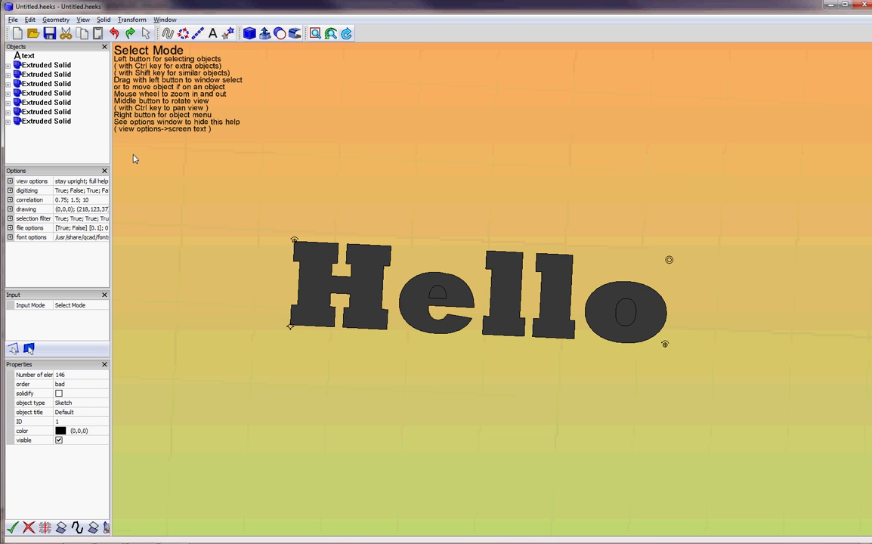
- Cut the o's inner solid out of its outer solid
click(47, 121)
click(56, 112)
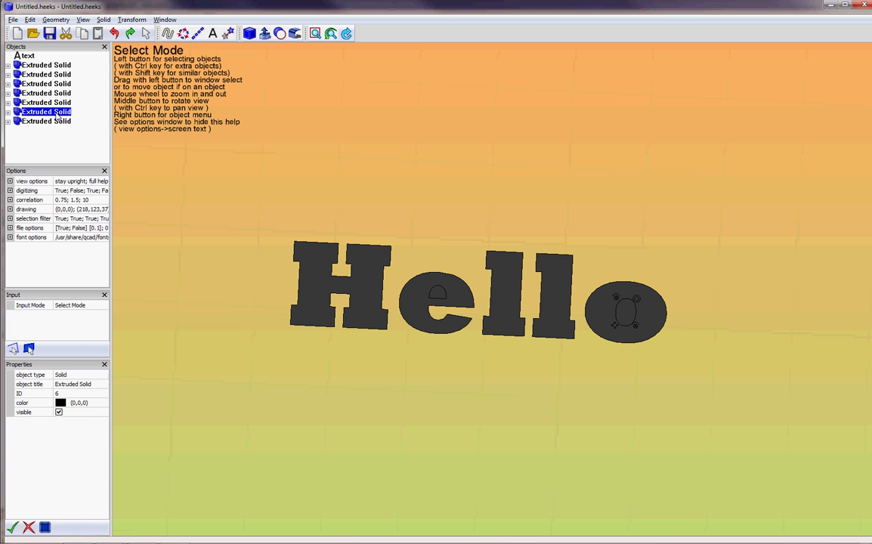
click(56, 122)
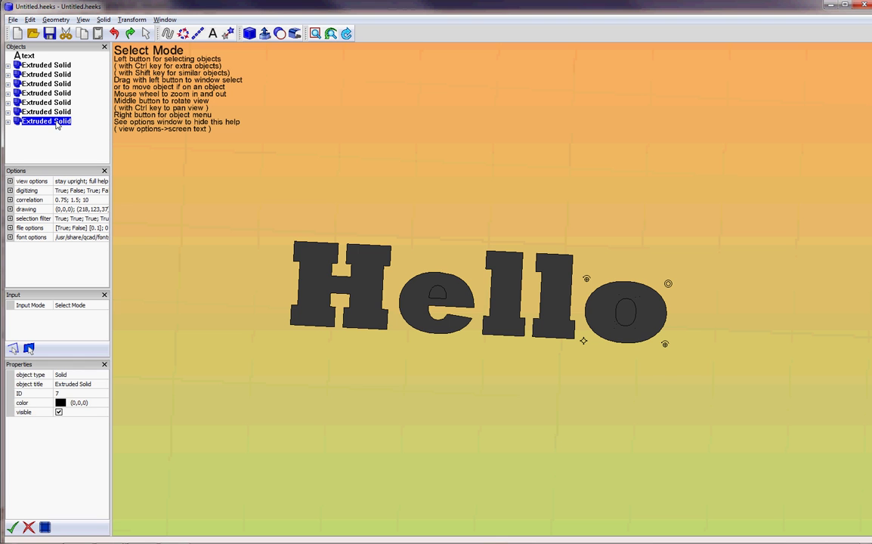
ctrl+click(55, 113)
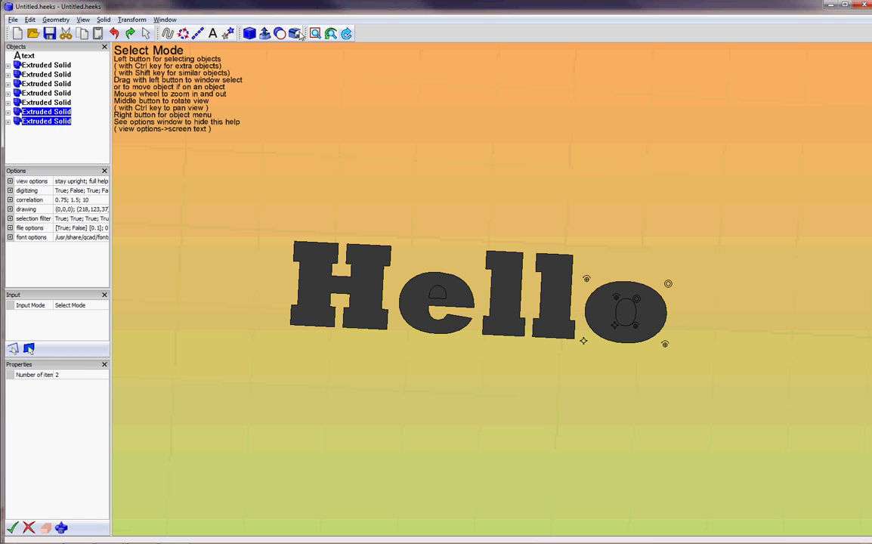
click(281, 51)
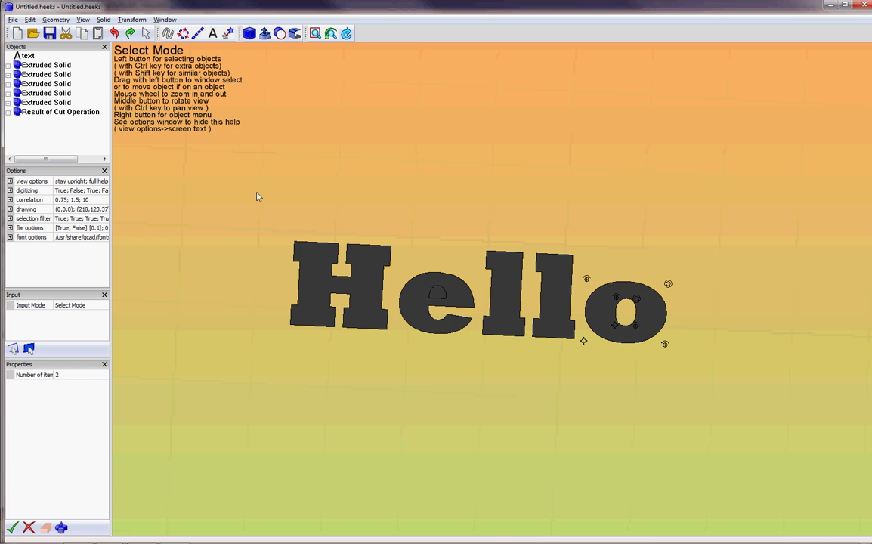
- Identify the e's solids and cut its inner solid out of the outer one
click(59, 84)
click(57, 74)
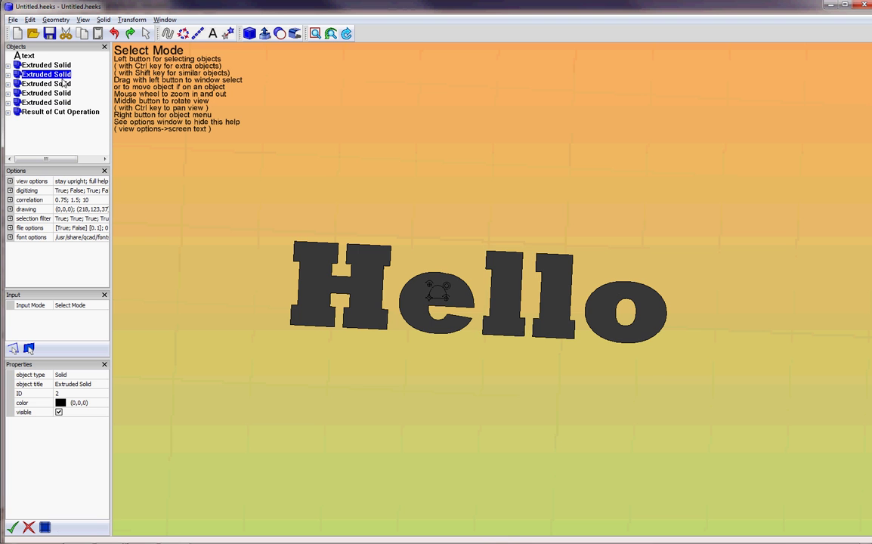
click(58, 66)
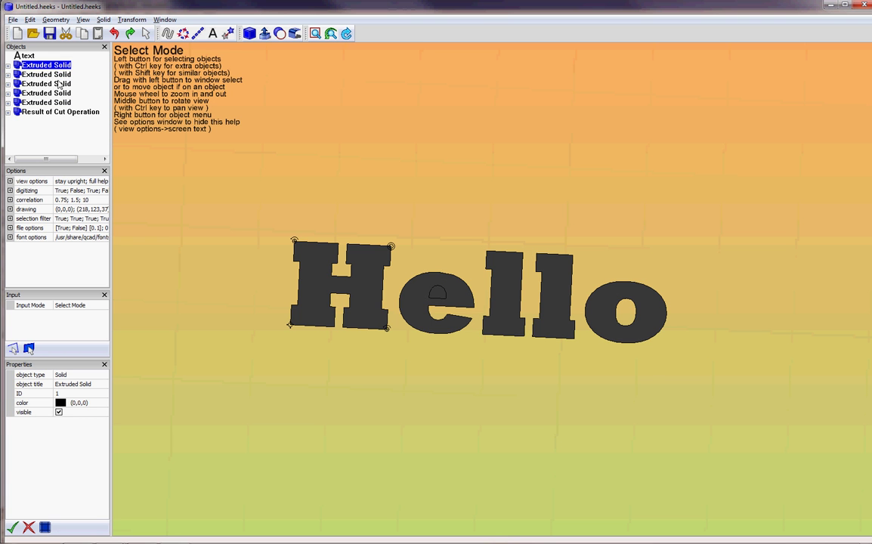
click(59, 84)
ctrl+click(56, 74)
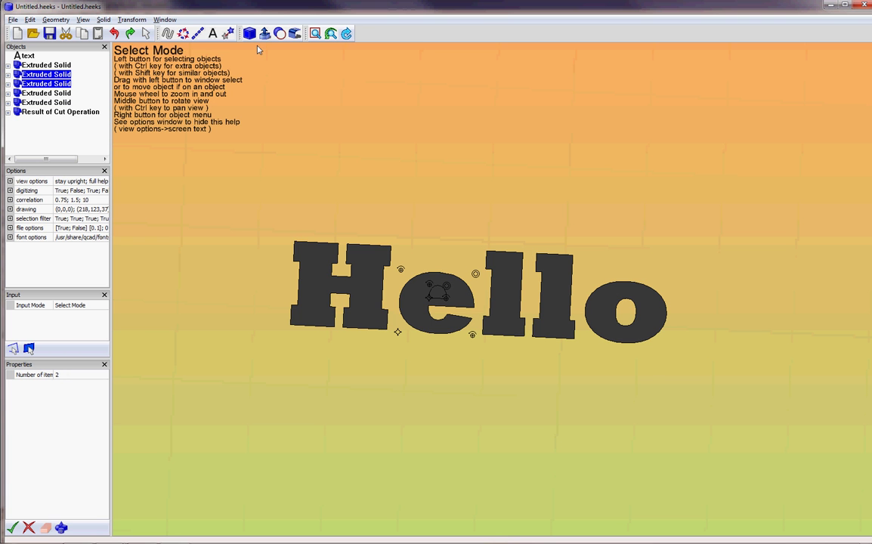
click(282, 49)
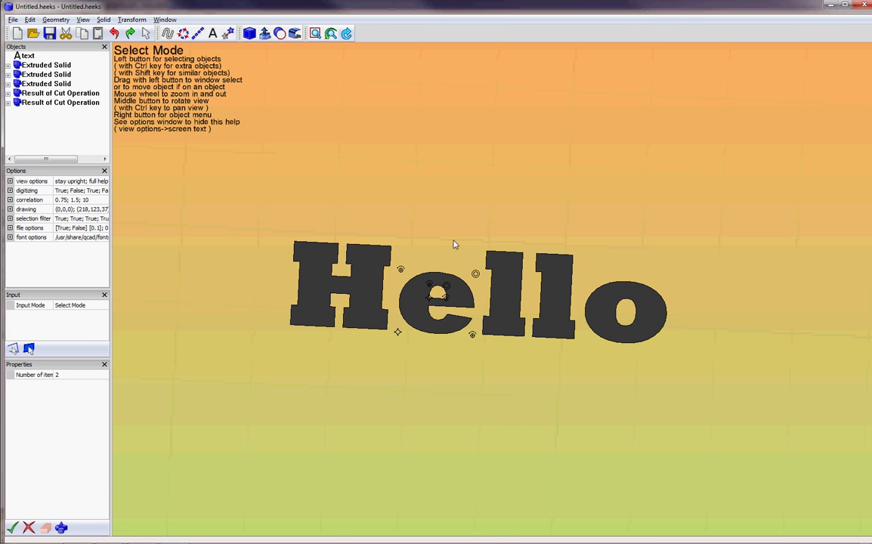
middle_drag(455, 310, 485, 301)
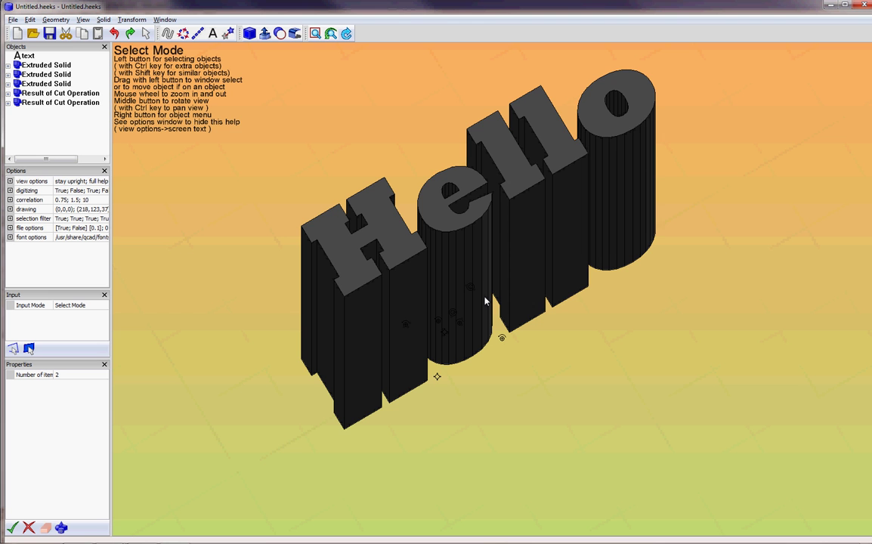
middle_drag(545, 290, 500, 291)
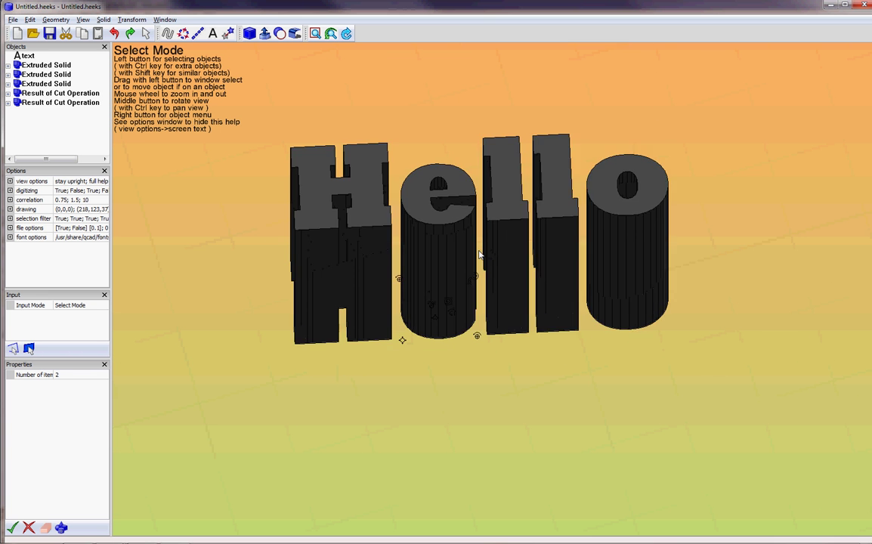
middle_drag(479, 254, 466, 332)
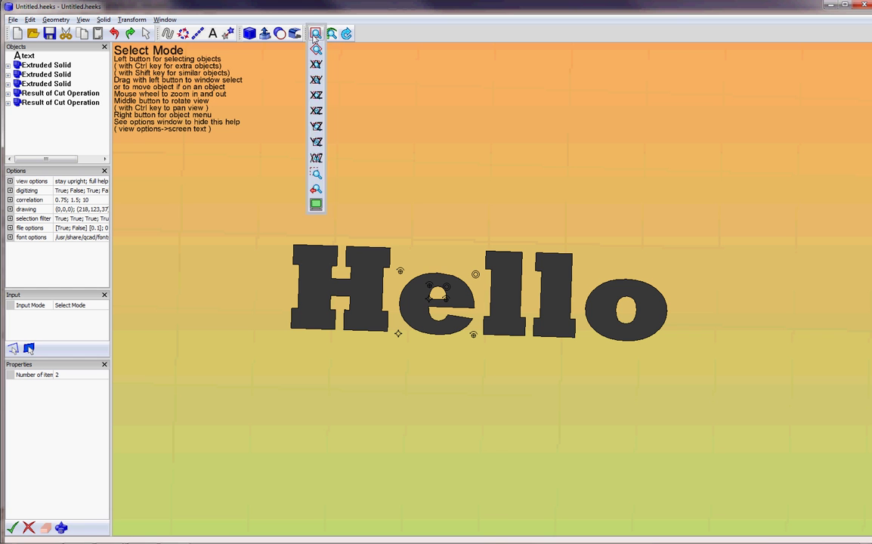